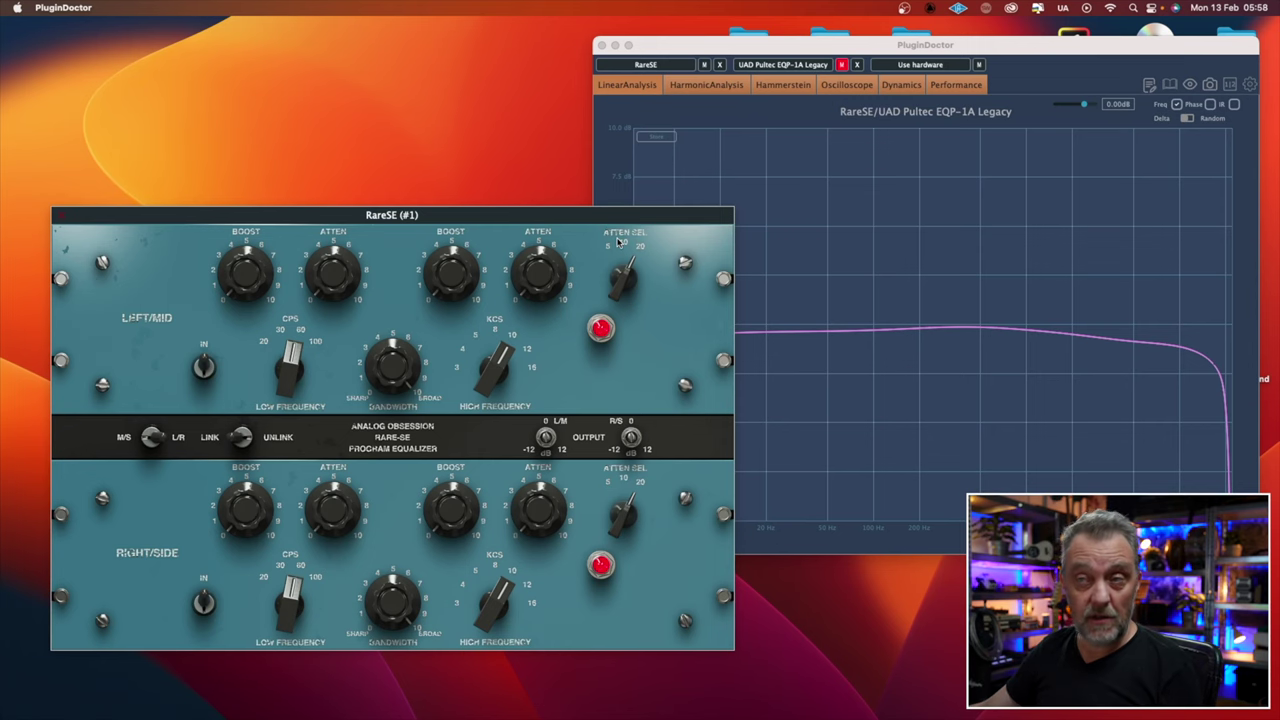
- Check RareSE's harmonic distortion spectrum, then go back to its linear frequency response graph
click(755, 92)
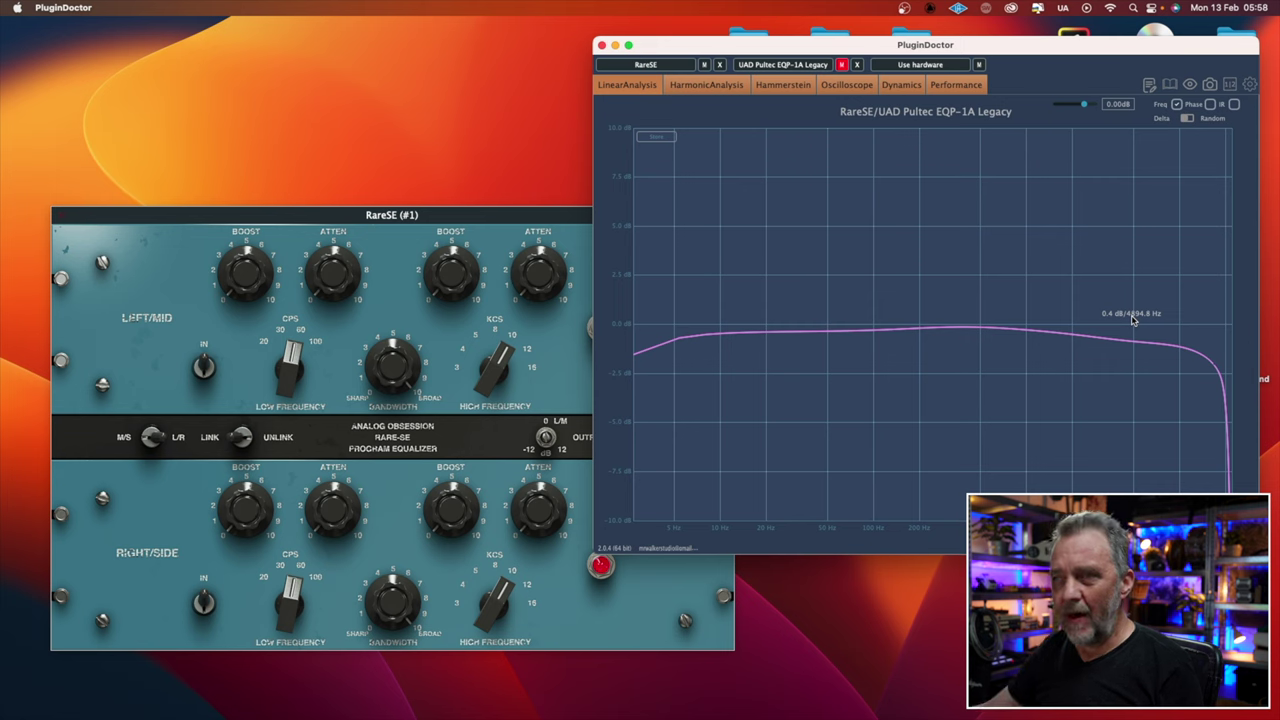
click(705, 88)
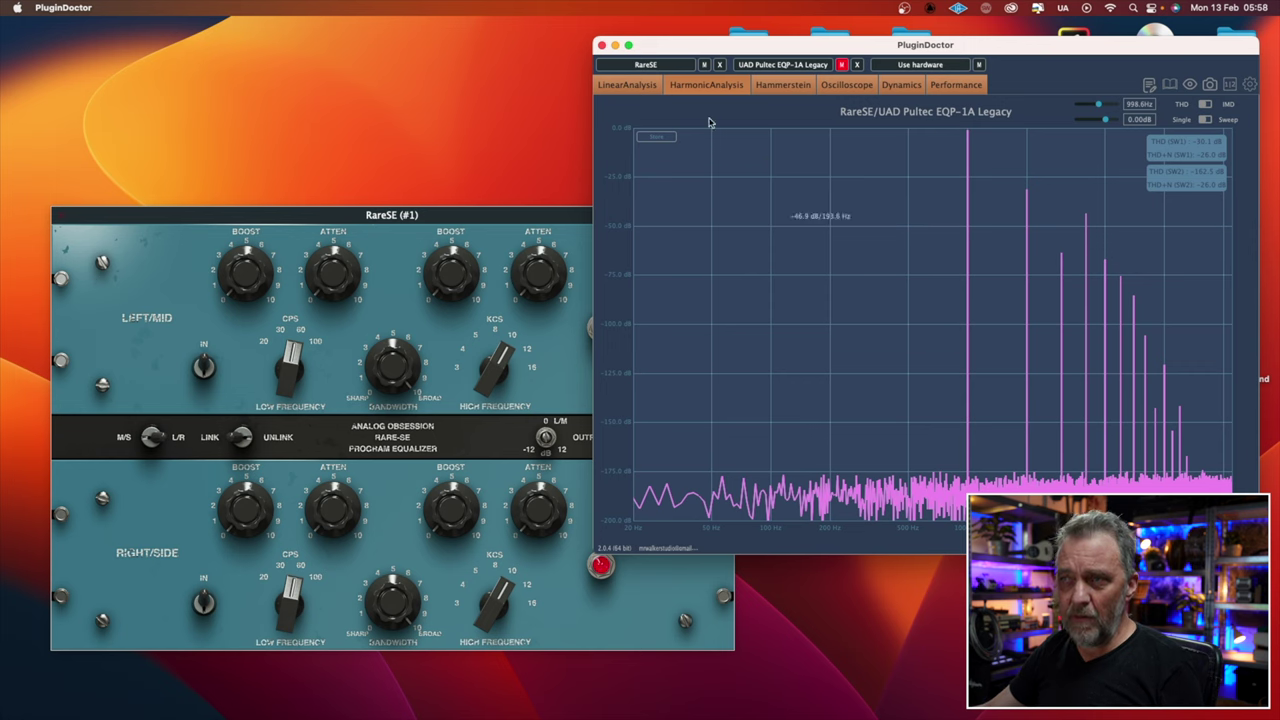
click(627, 84)
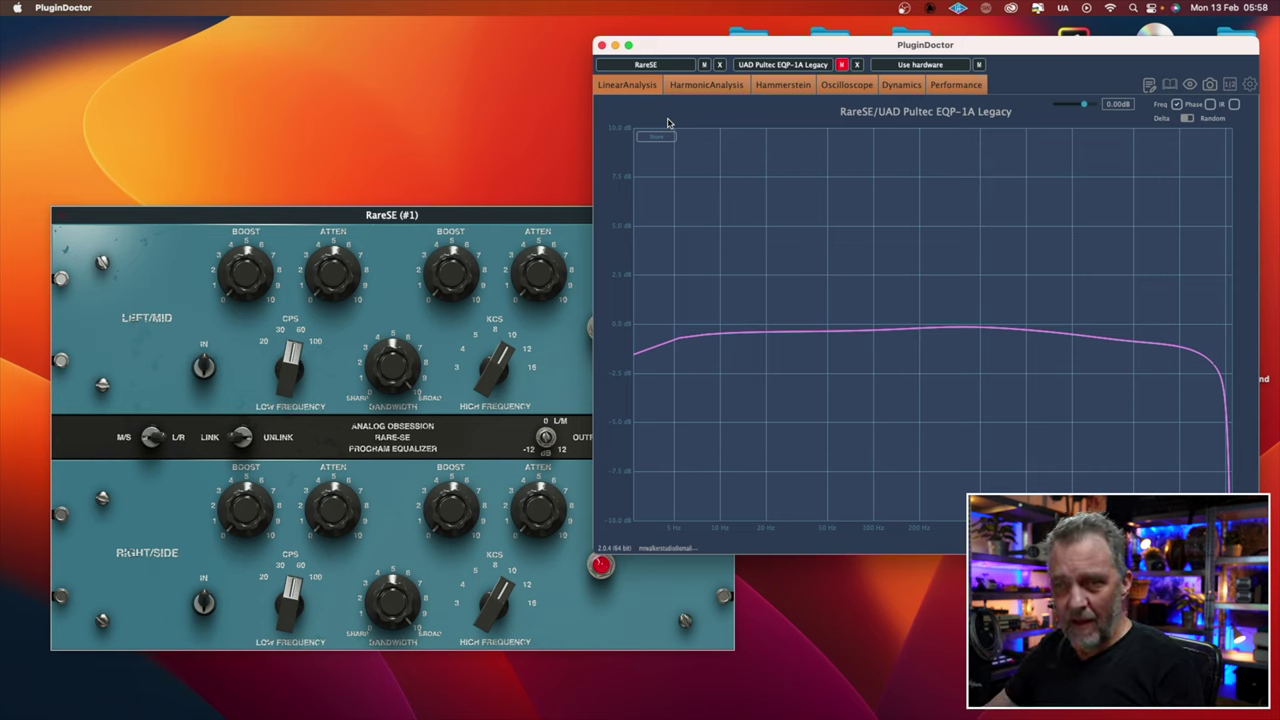
- Raise RareSE's low-frequency boost and set low attenuation to 0.9, then check the graph
click(430, 218)
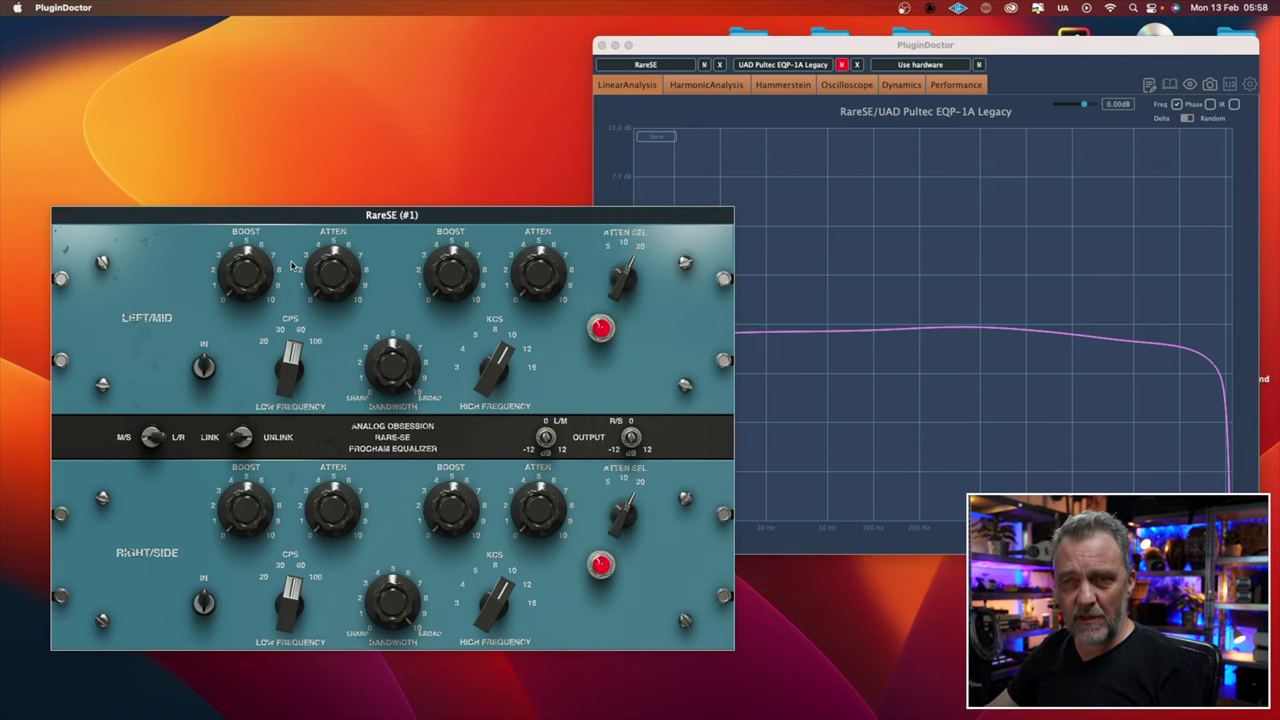
drag(258, 279, 245, 172)
mouse_move(310, 287)
drag(310, 287, 324, 232)
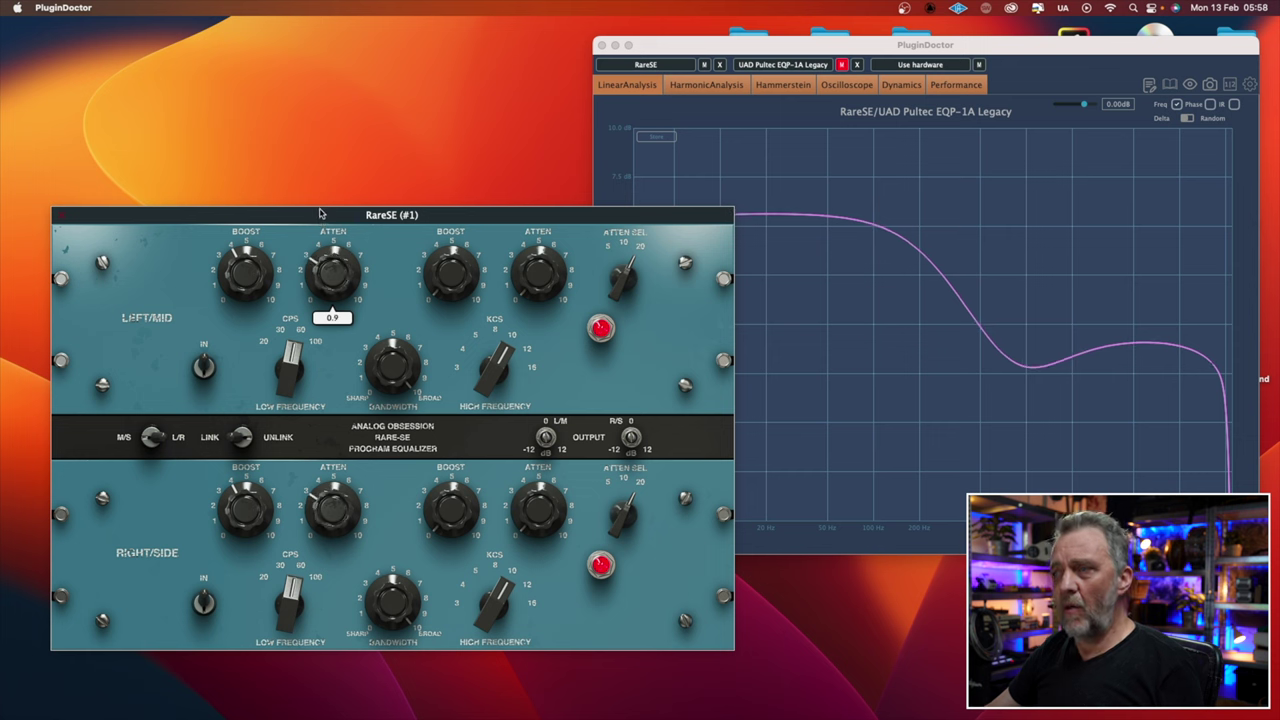
click(800, 180)
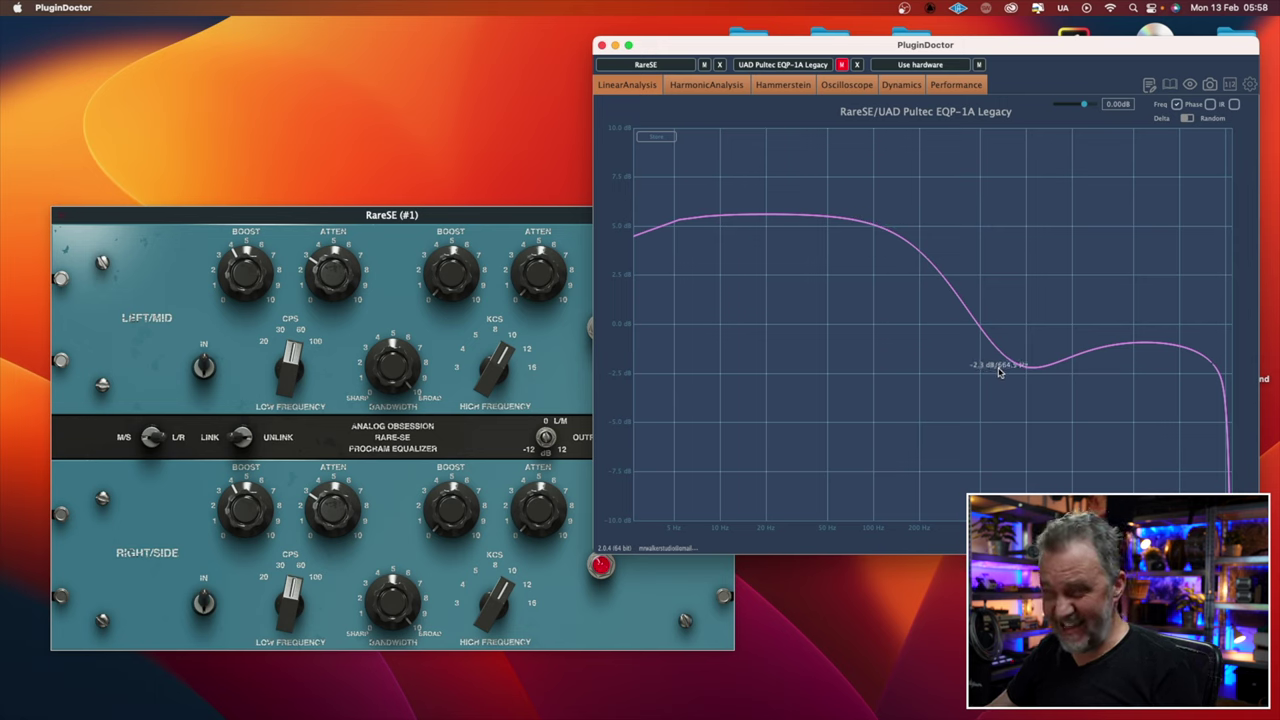
- Set RareSE's high-frequency boost to 5.6 and bandwidth to 7.6, then recheck the curve
click(503, 215)
drag(457, 277, 432, 126)
drag(392, 366, 395, 437)
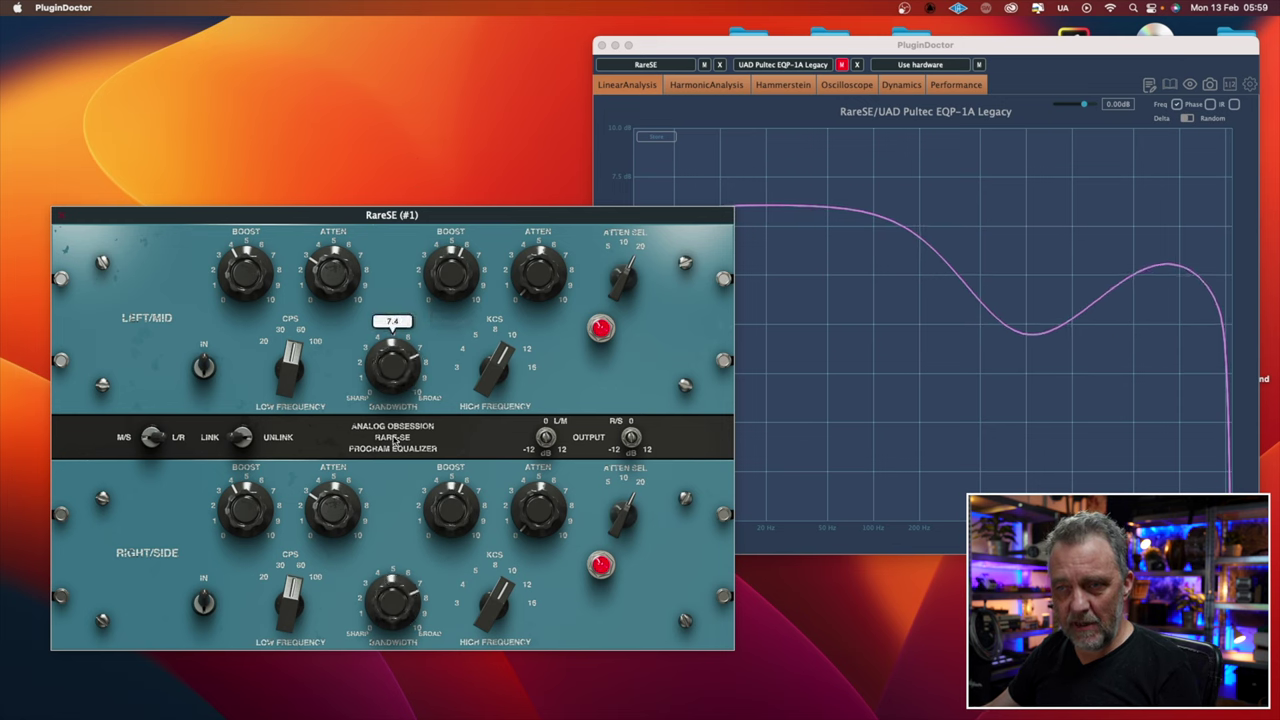
click(1012, 47)
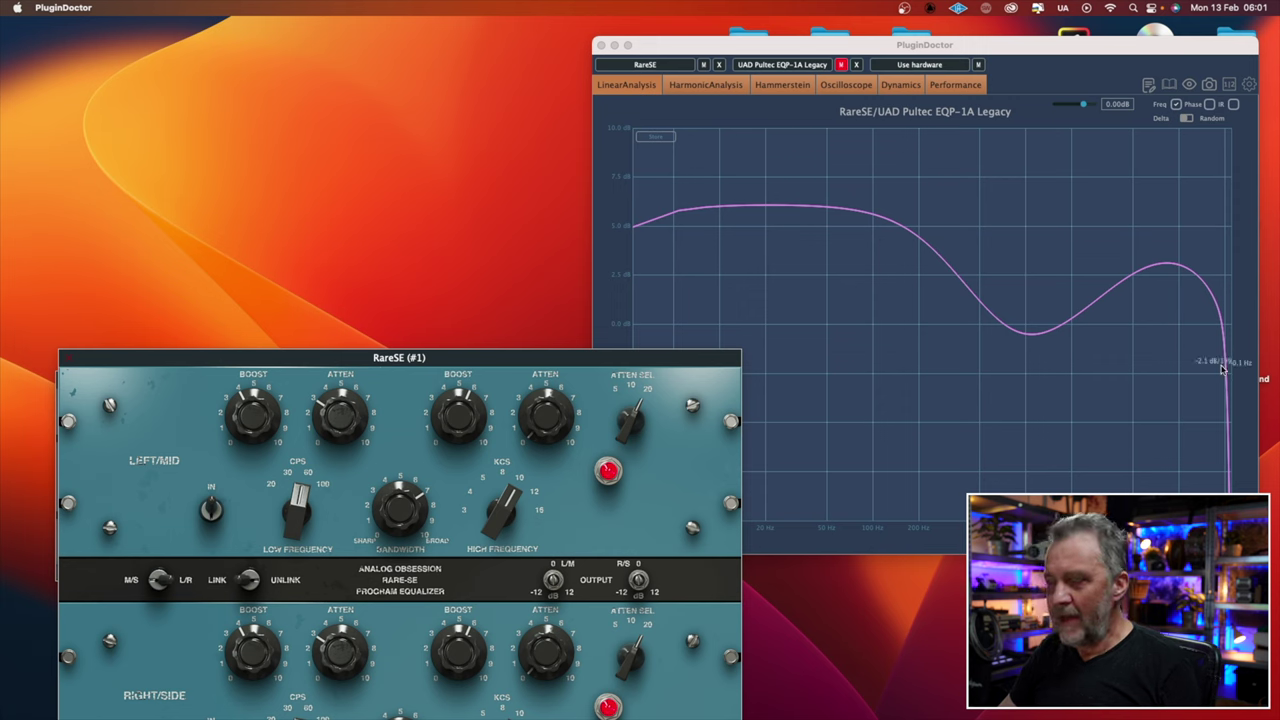
- Stack the UAD Pultec EQP-1A Legacy above RareSE and overlay its curve in the graph
drag(643, 367, 643, 433)
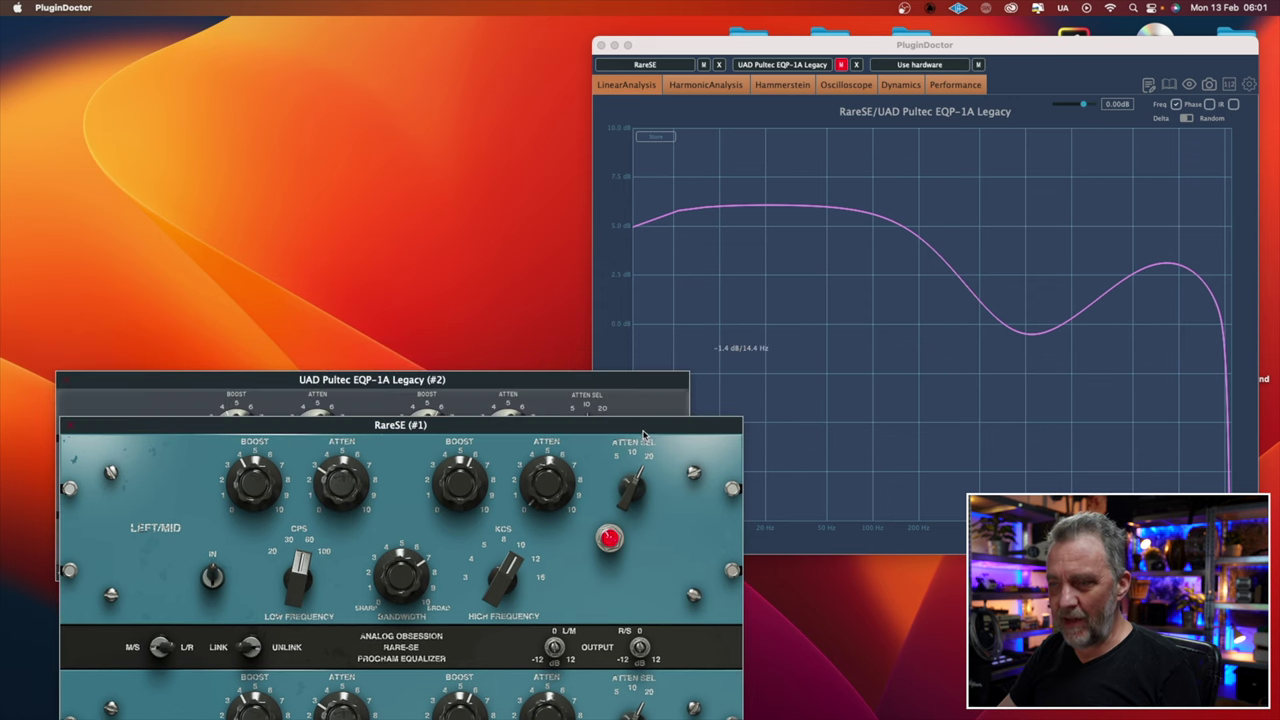
drag(619, 385, 610, 199)
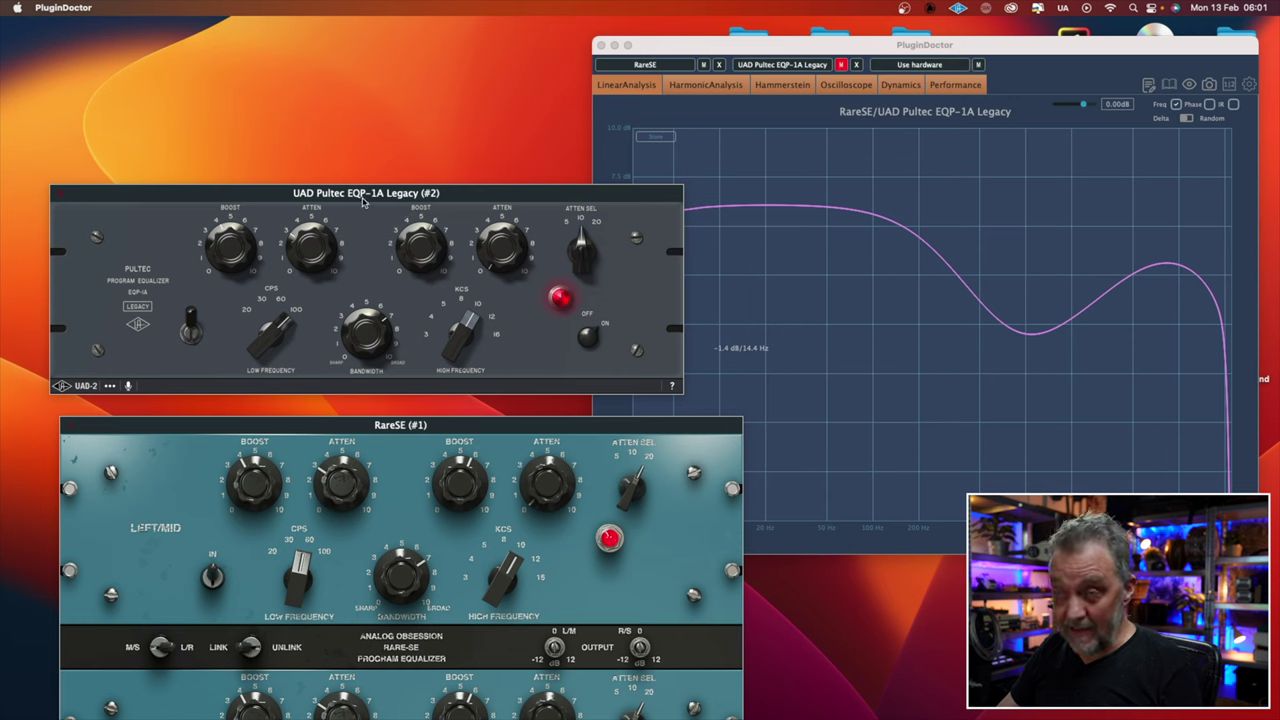
drag(447, 196, 447, 184)
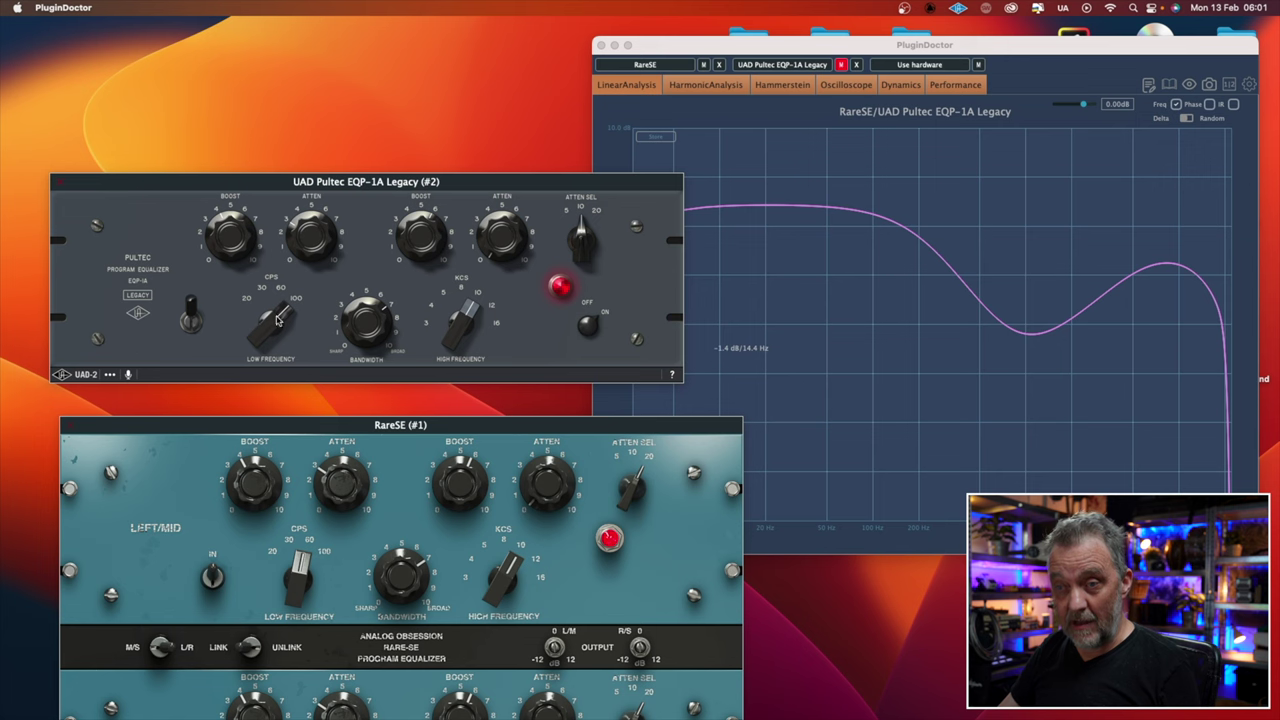
drag(497, 428, 477, 401)
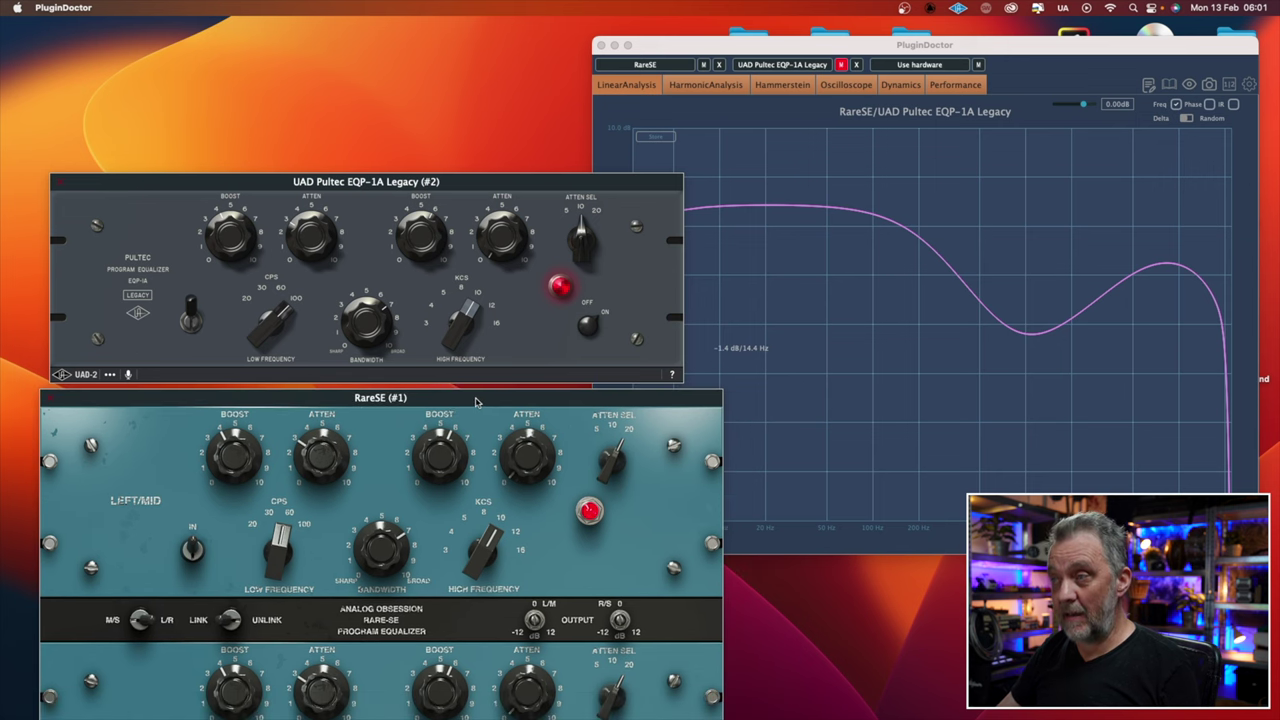
click(845, 57)
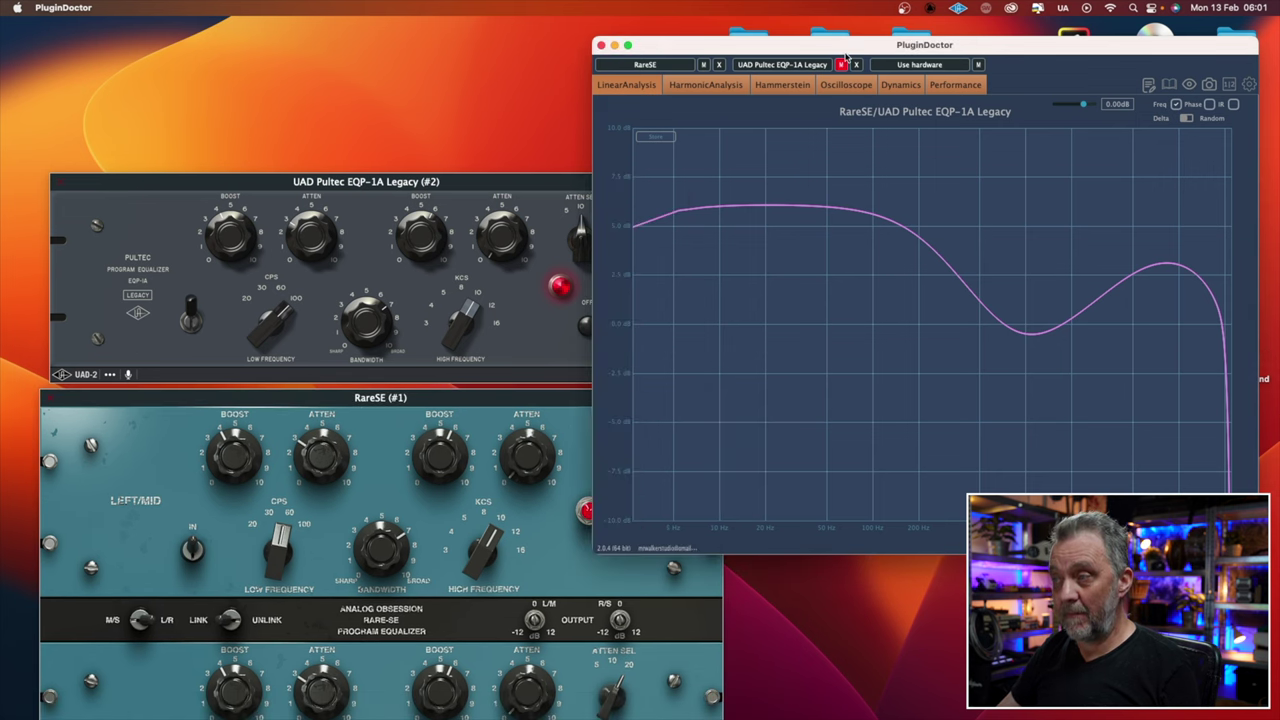
click(841, 64)
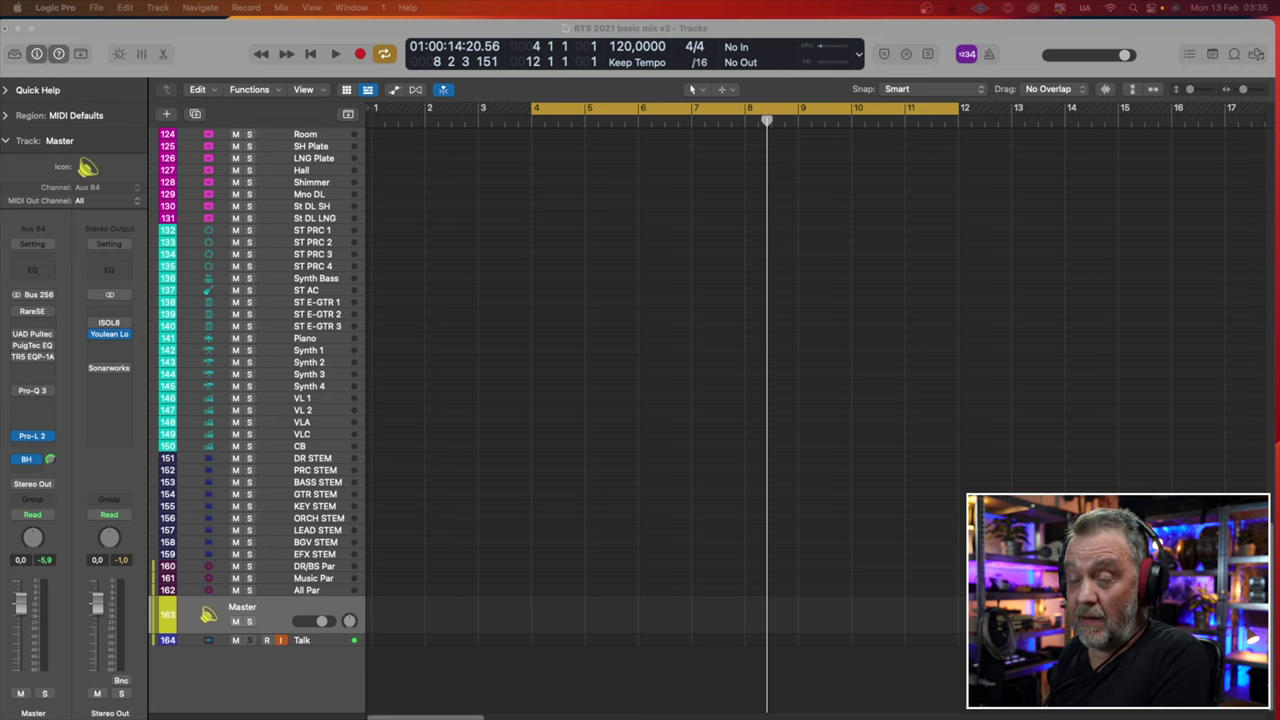
key(space)
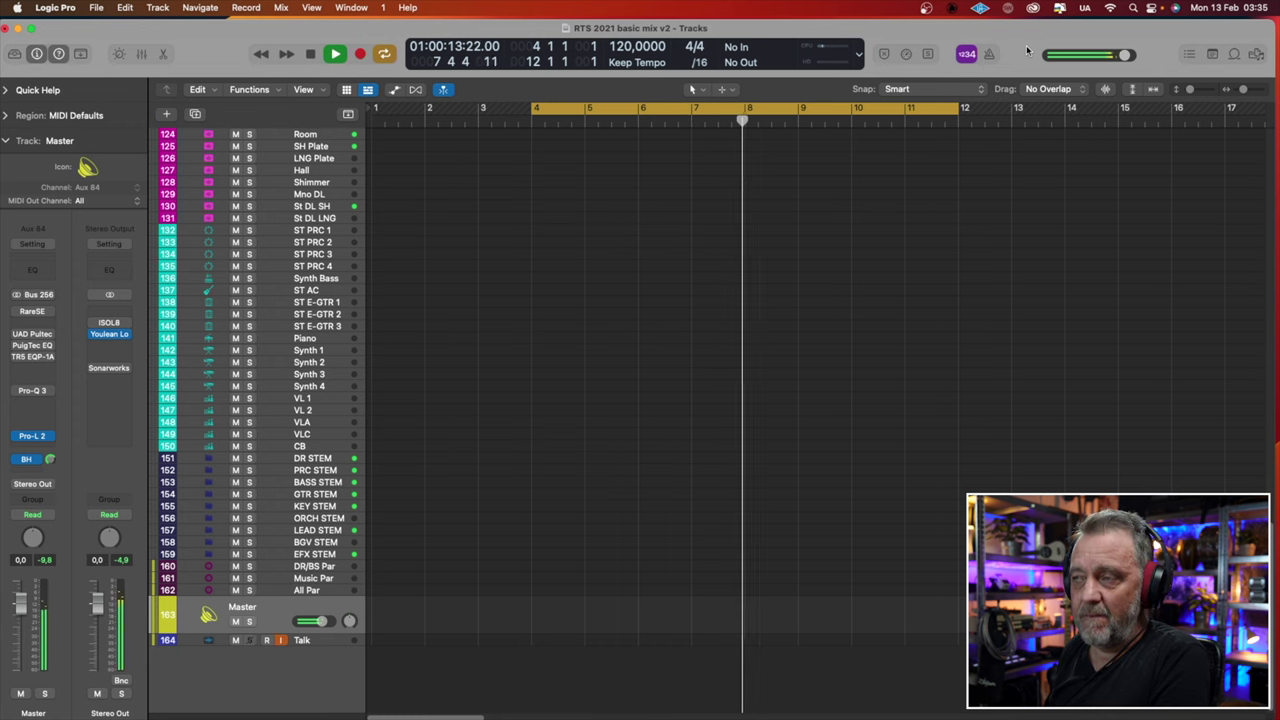
key(space)
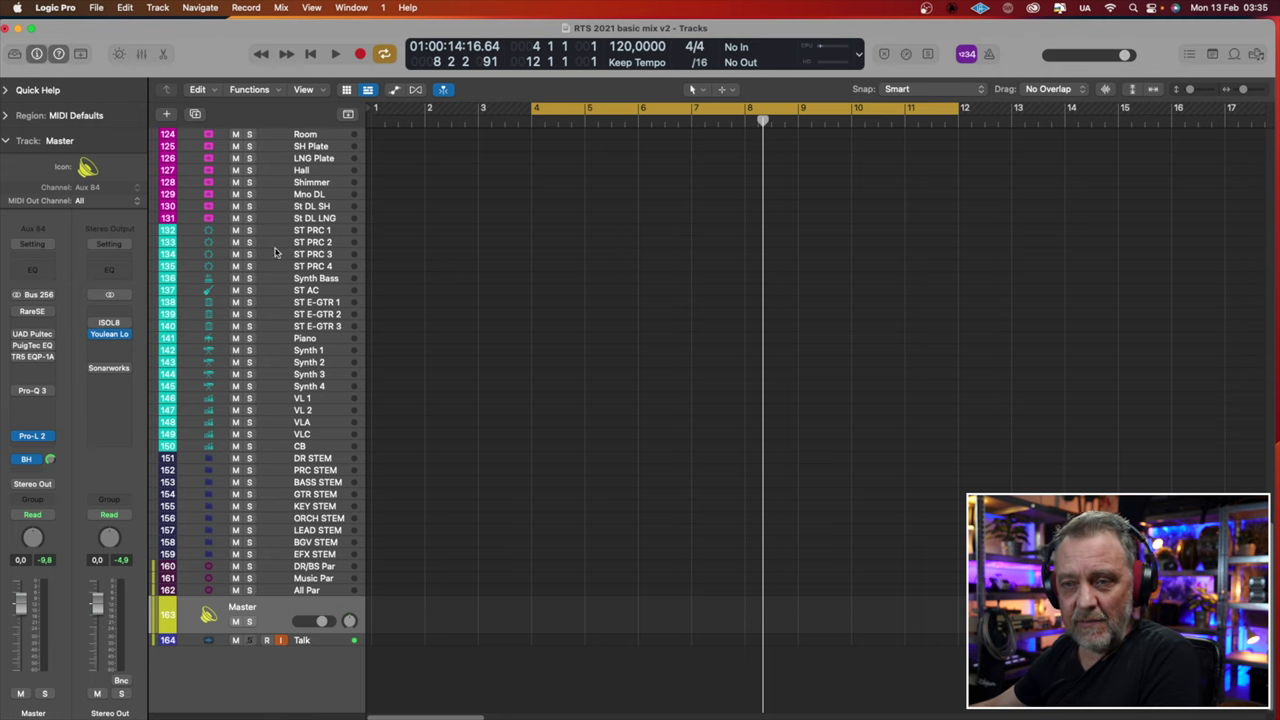
- Enable RareSE on the Master bus and play a pass of the mix through it
click(32, 311)
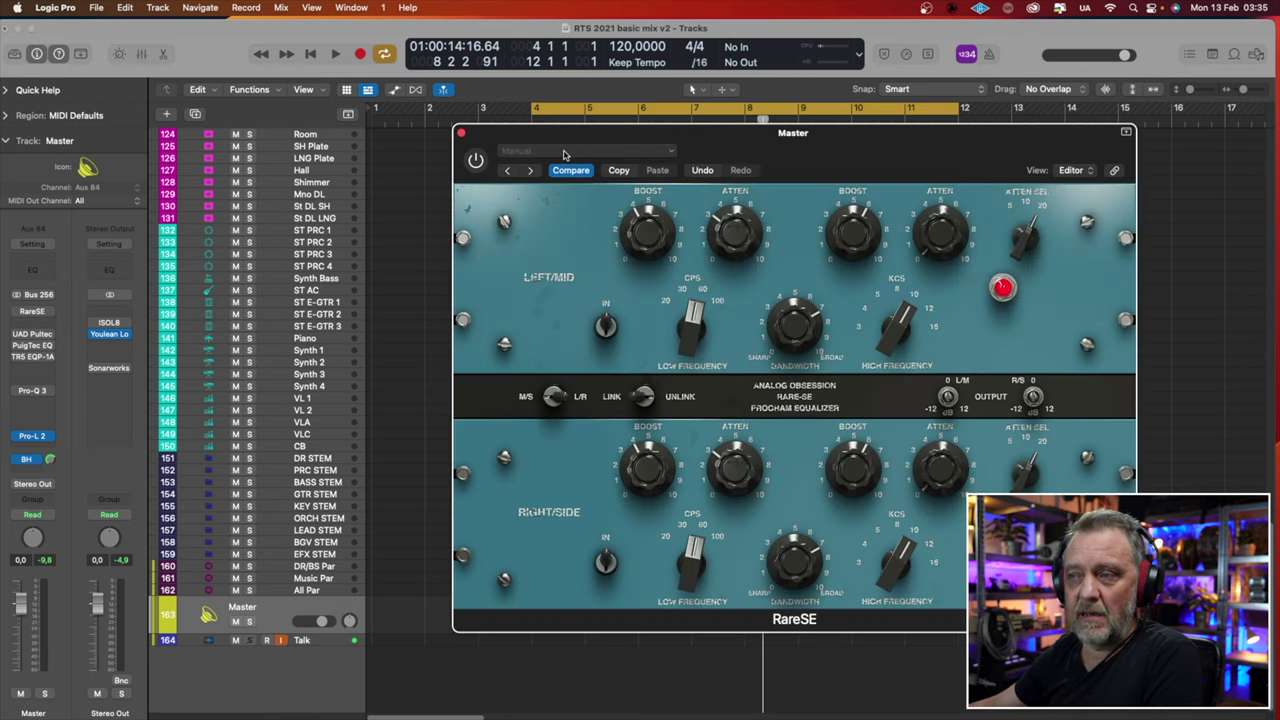
click(477, 160)
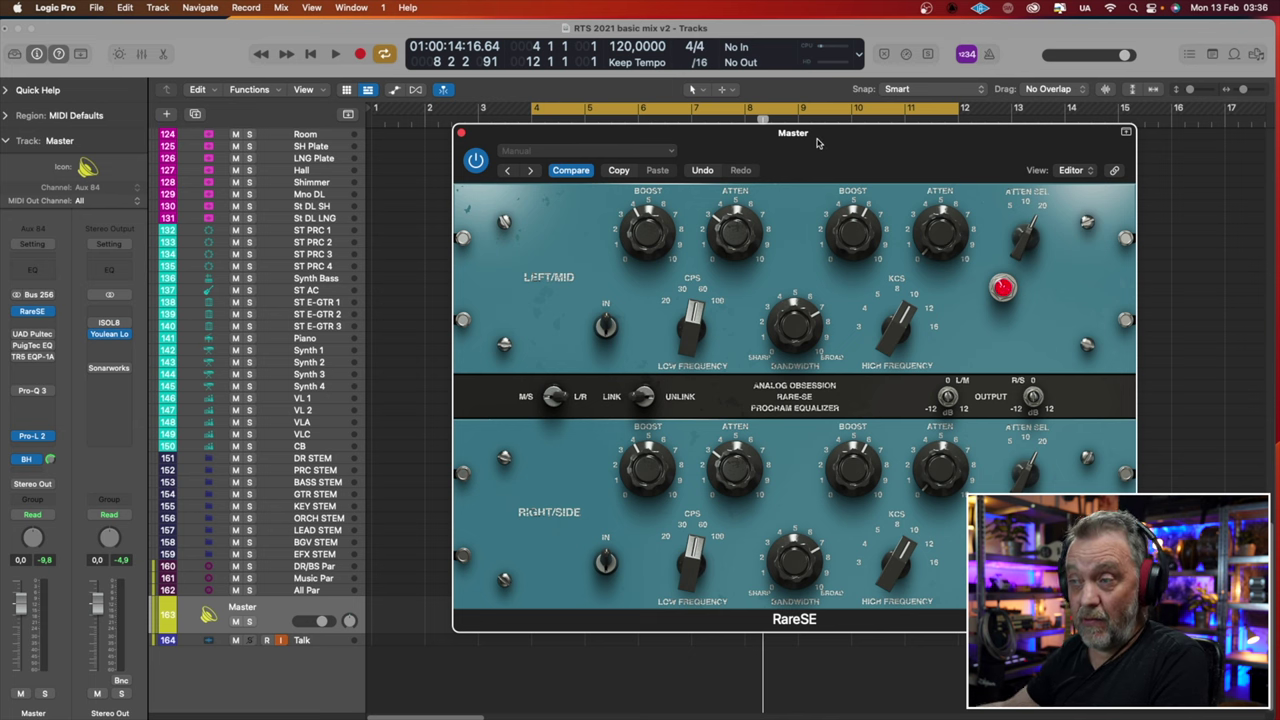
key(space)
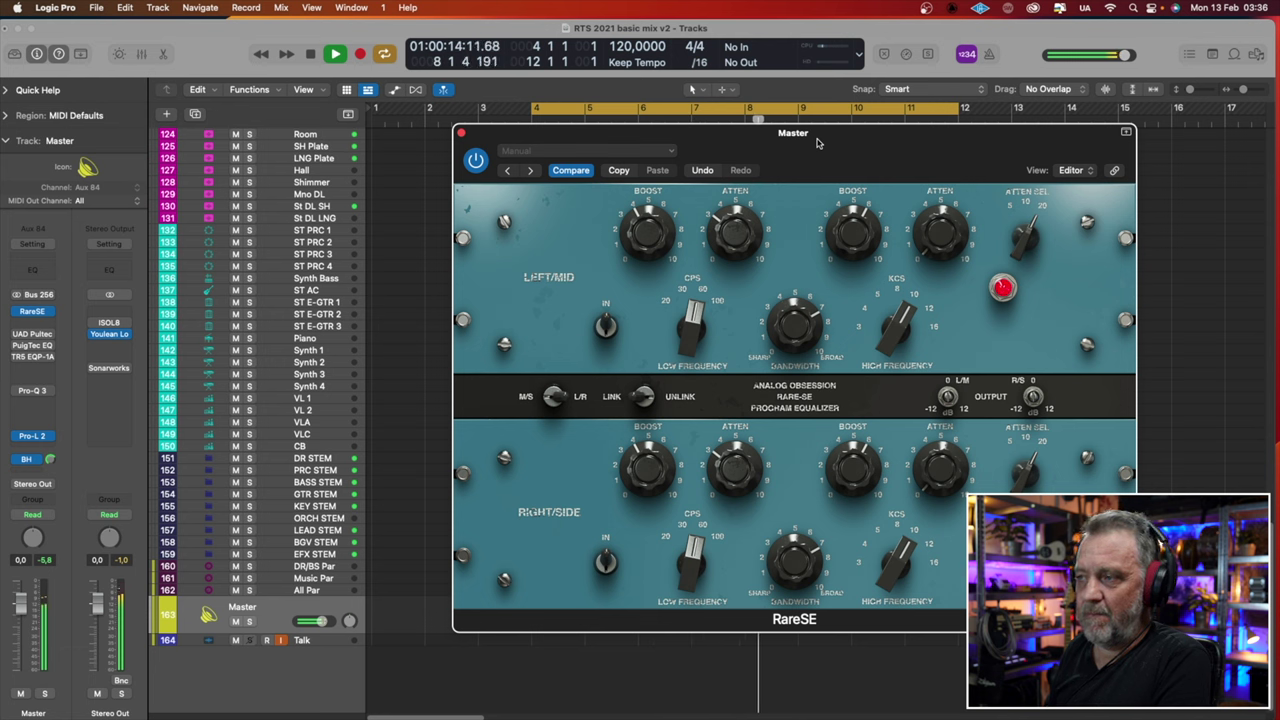
key(space)
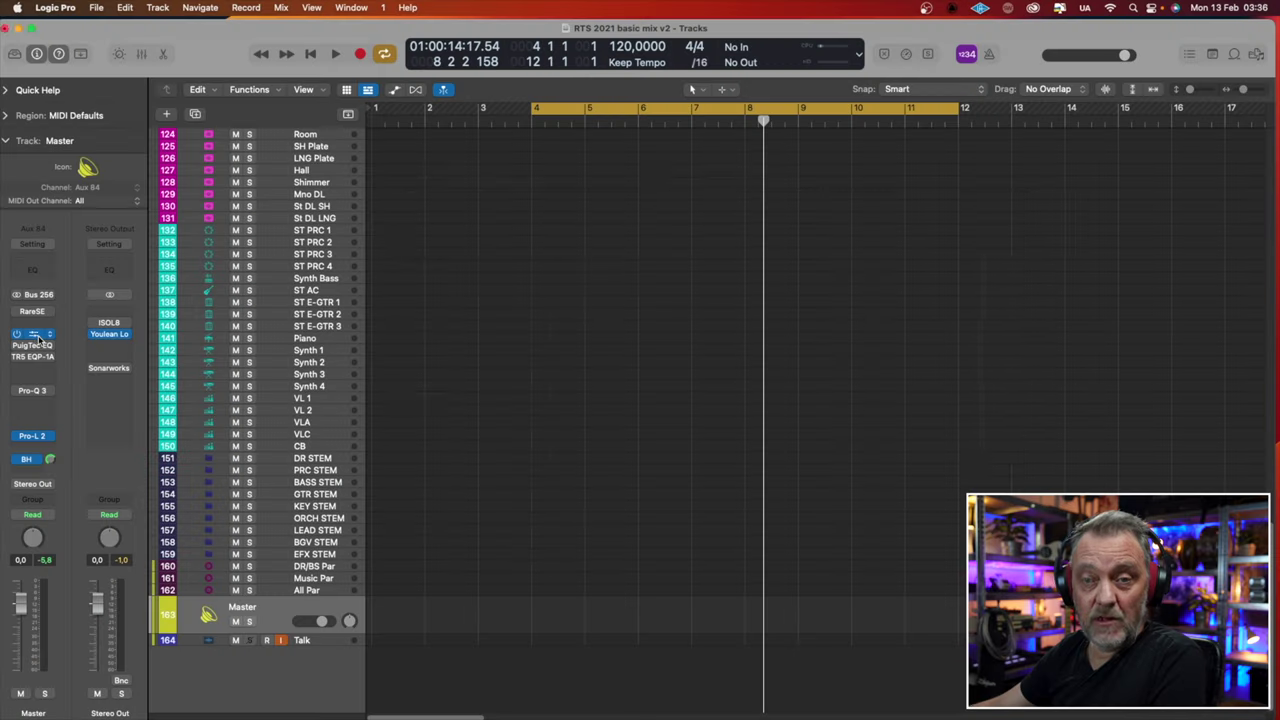
- Open the UAD Pultec EQP-1A Legacy on the Master strip and play a pass of the mix through it
click(35, 342)
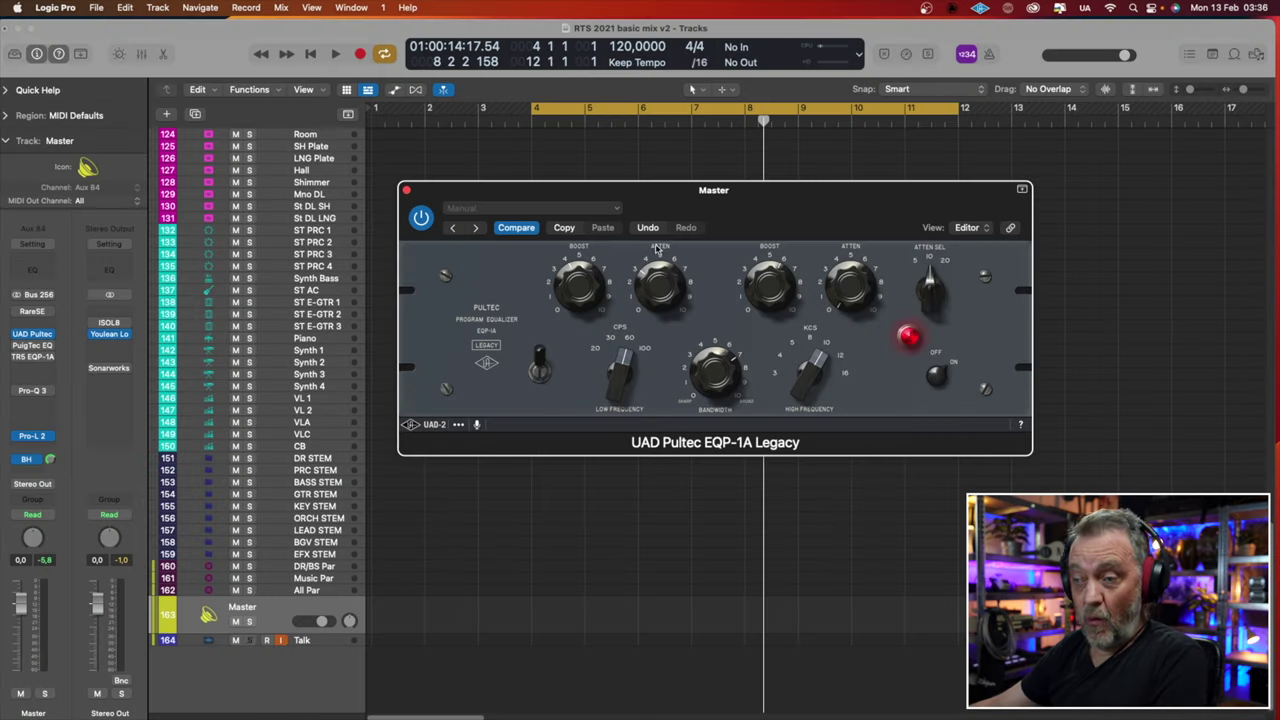
drag(653, 207, 678, 179)
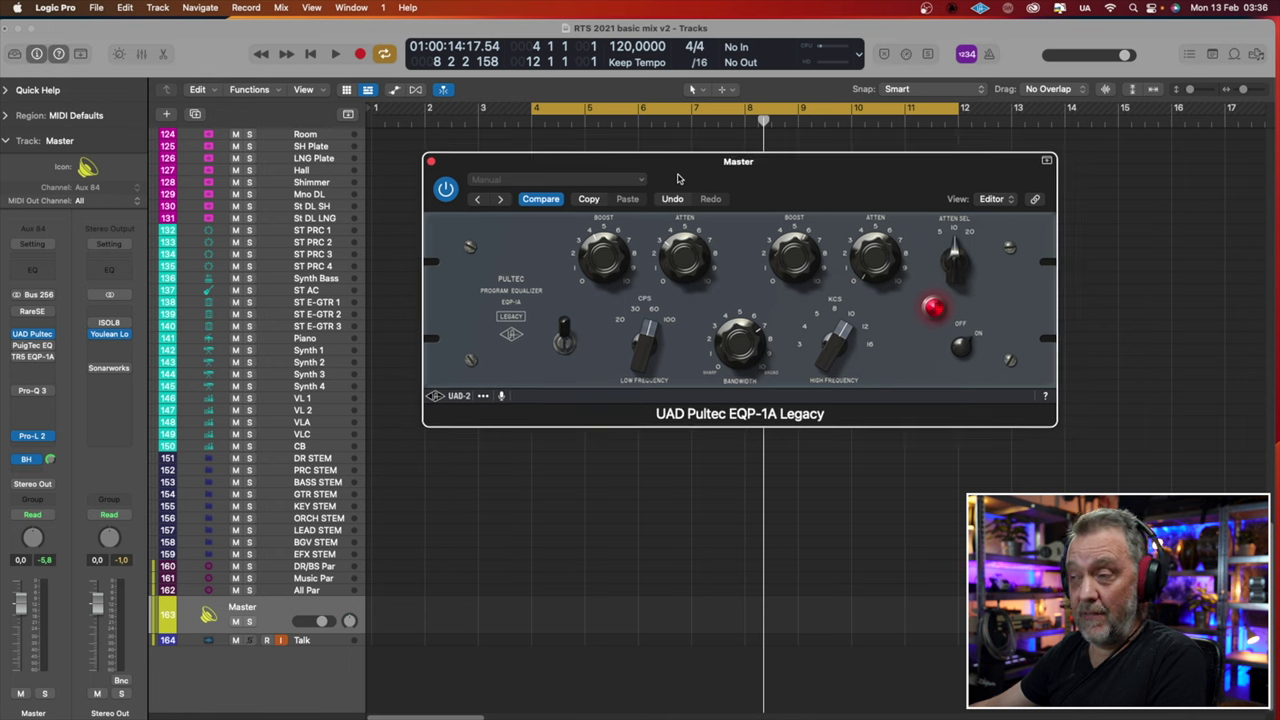
key(space)
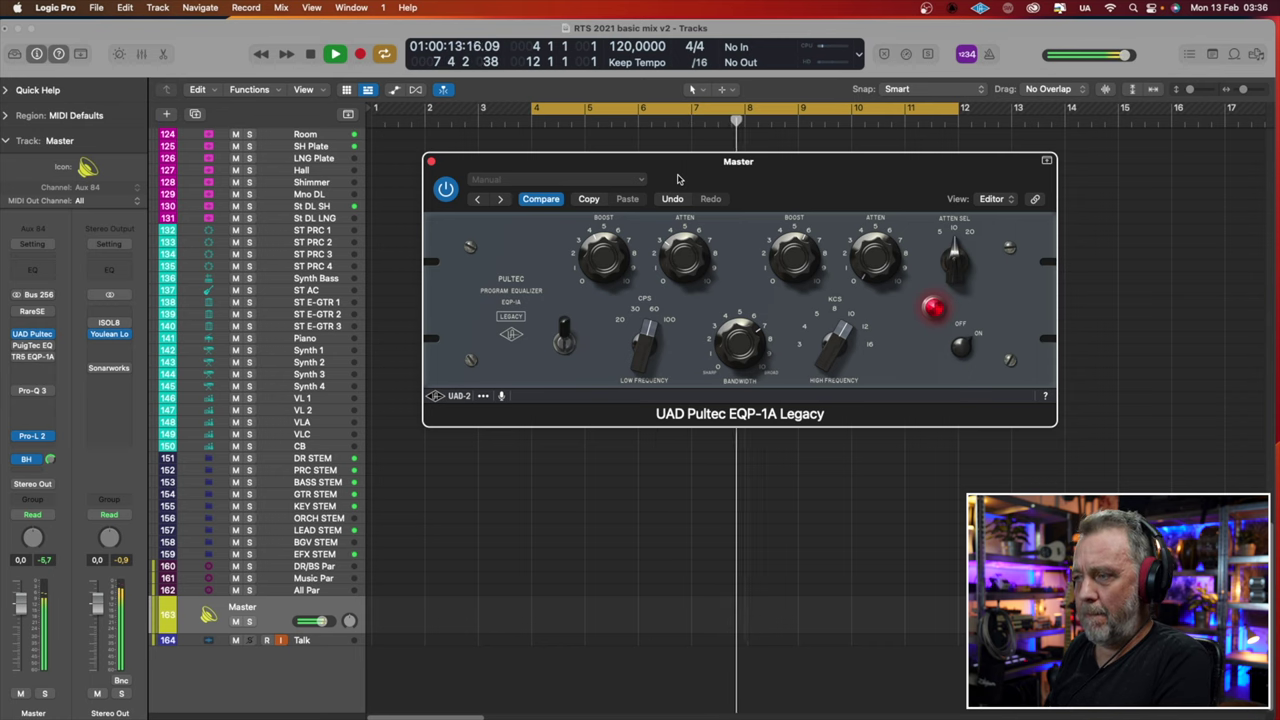
key(space)
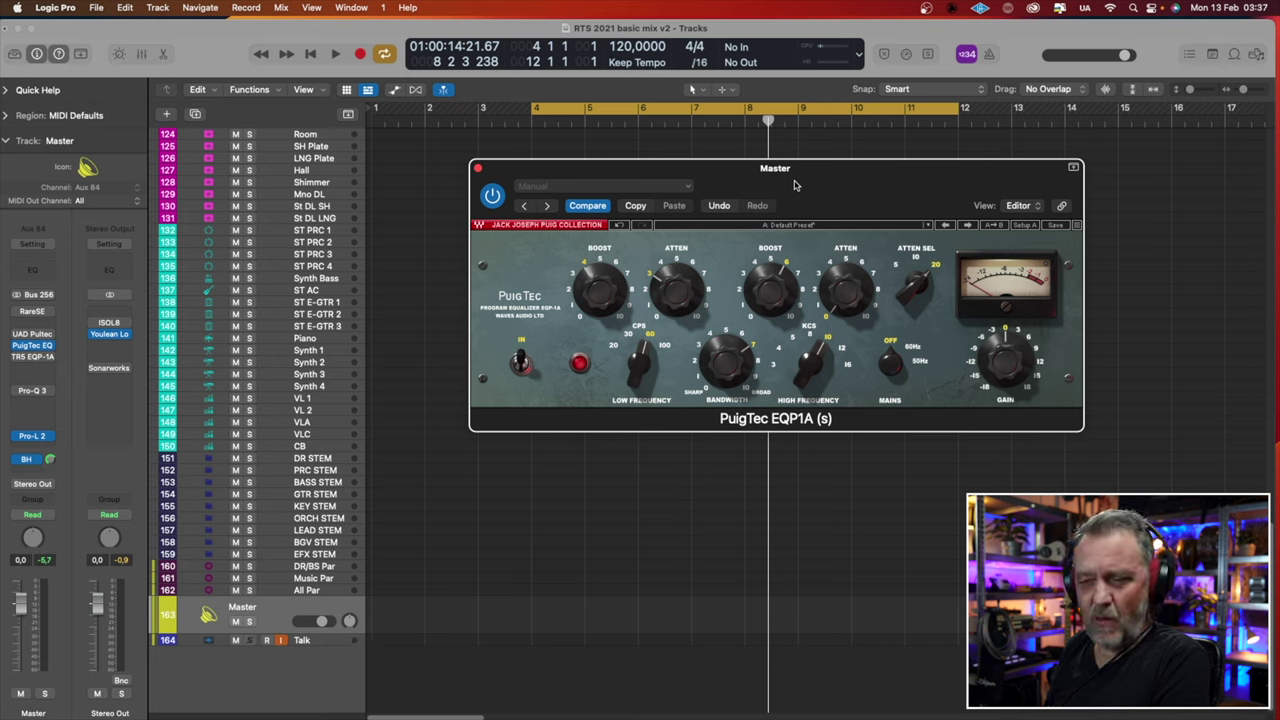
- Play the mix from bar 4 to bar 8 through the PuigTec EQP1A, then open the TR5 EQP-1A
key(space)
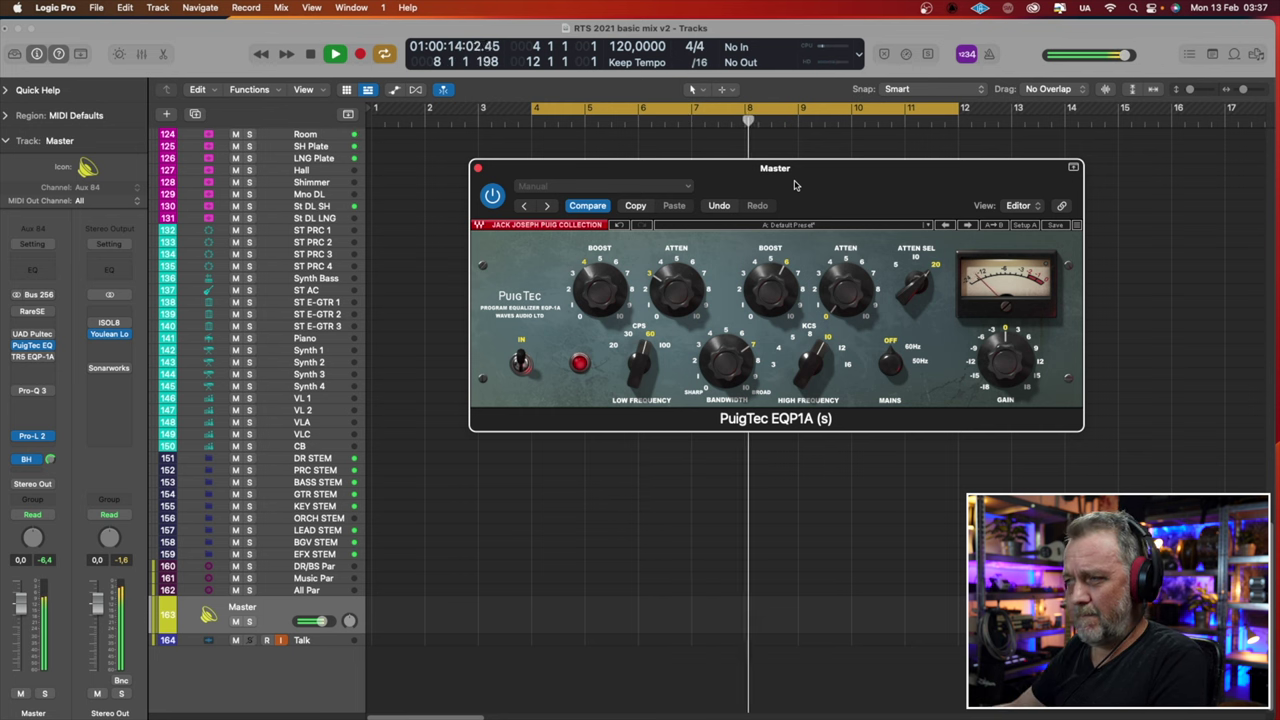
key(space)
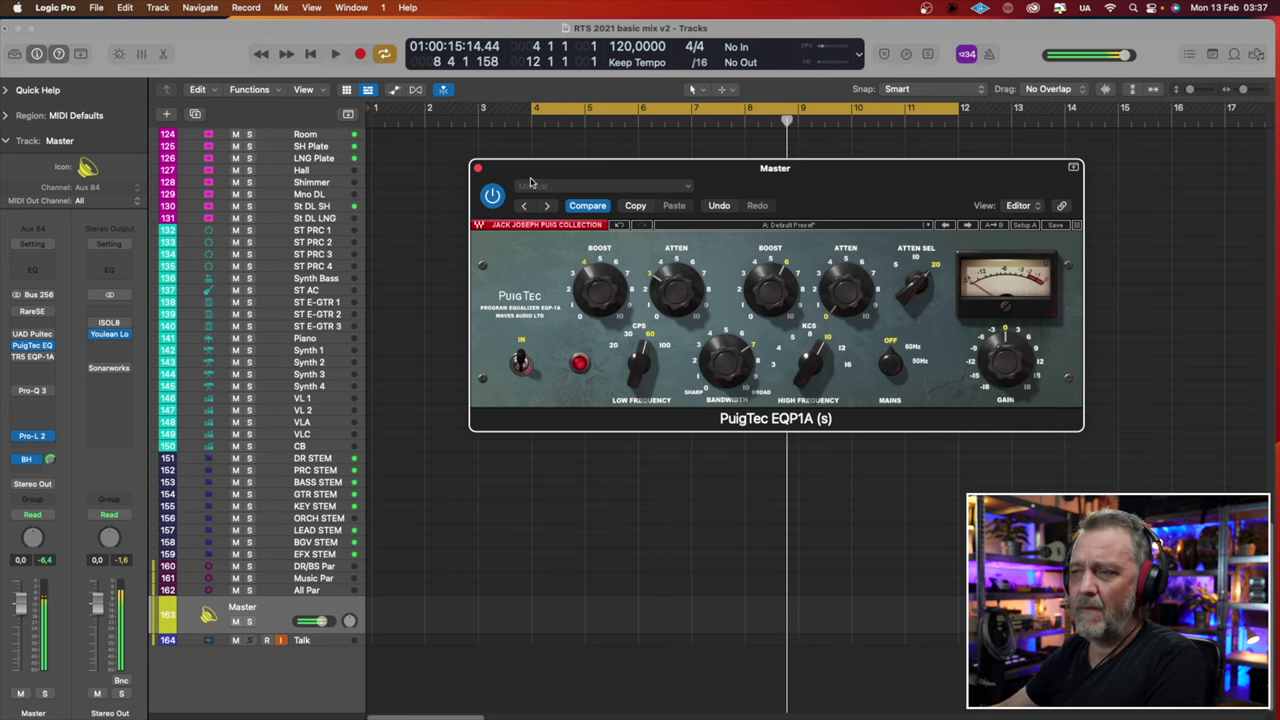
click(32, 356)
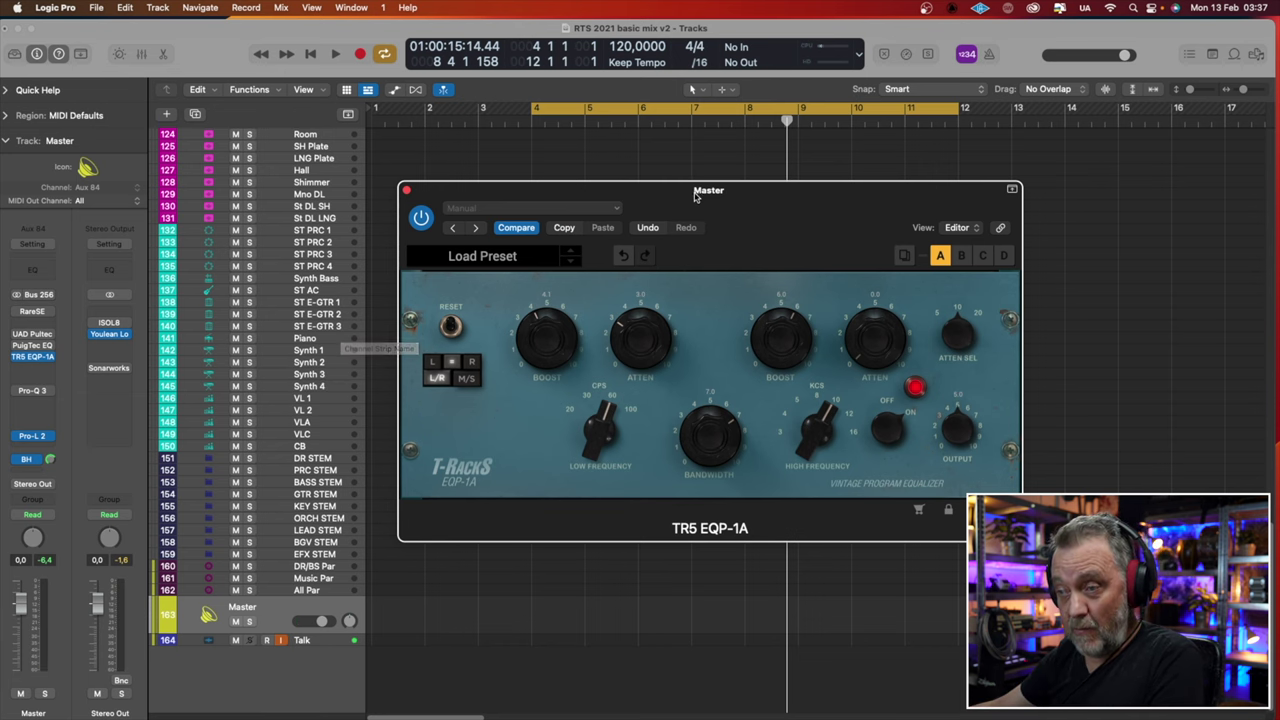
- Reposition the TR5 EQP-1A window and start the mix playing through it from bar 4
drag(695, 196, 723, 156)
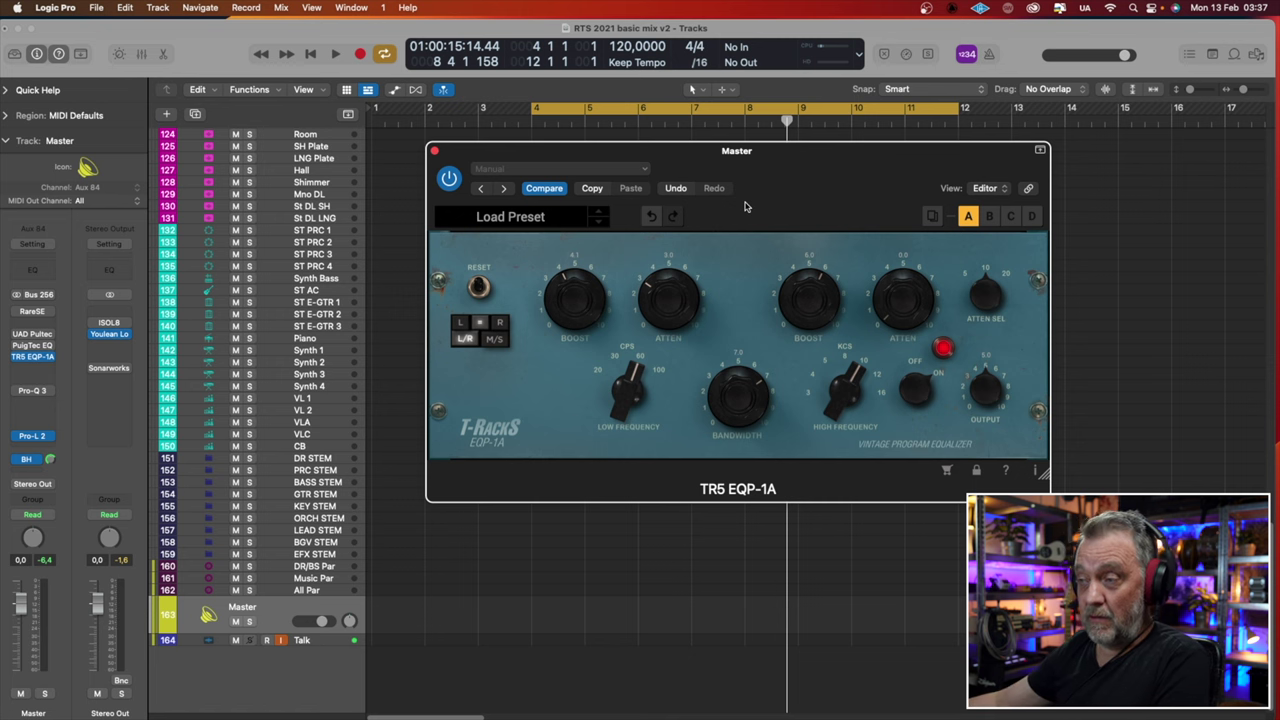
key(space)
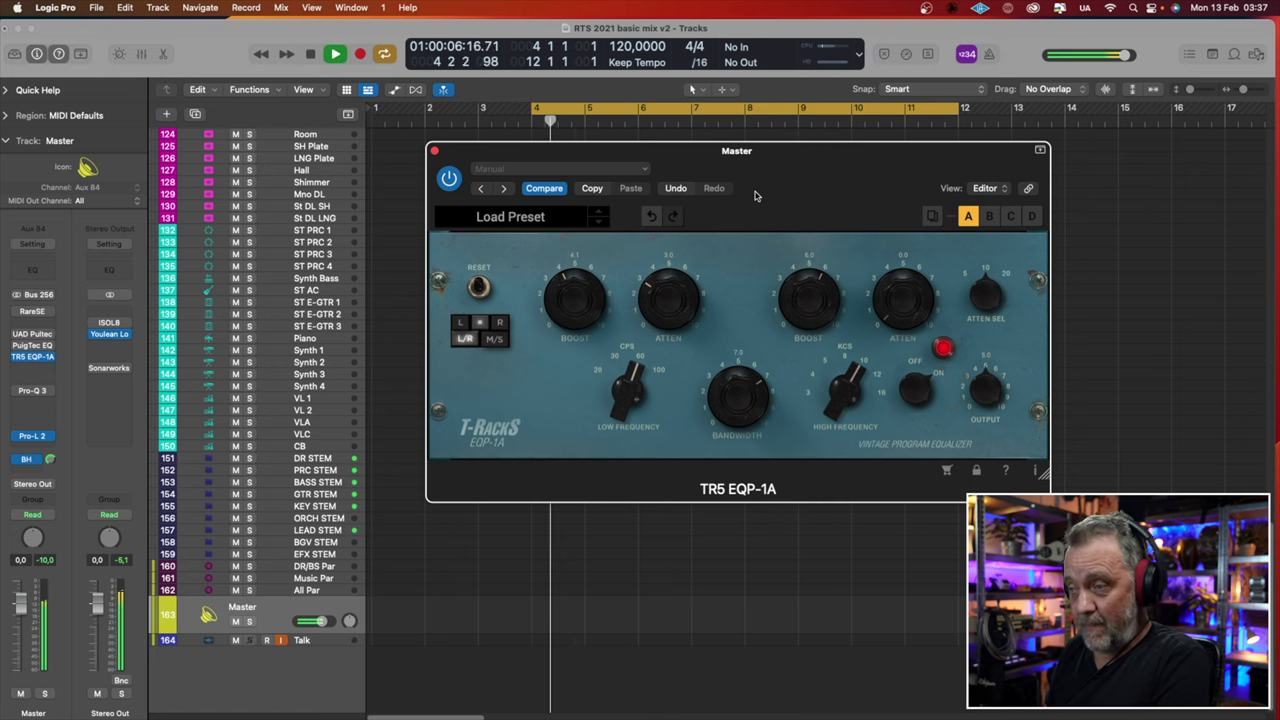